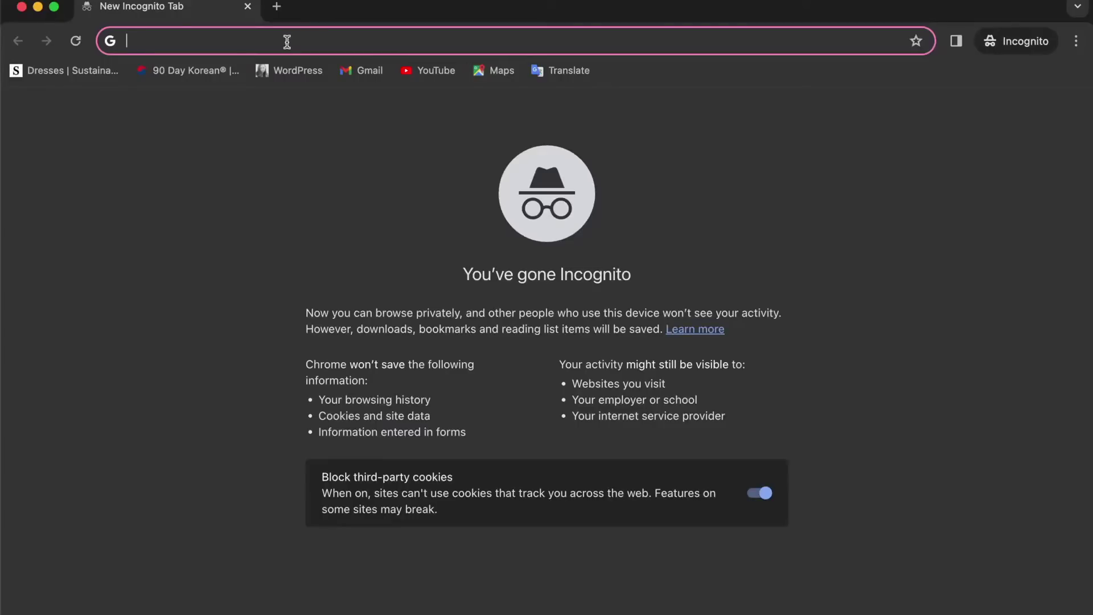
pyautogui.write('34.34.')
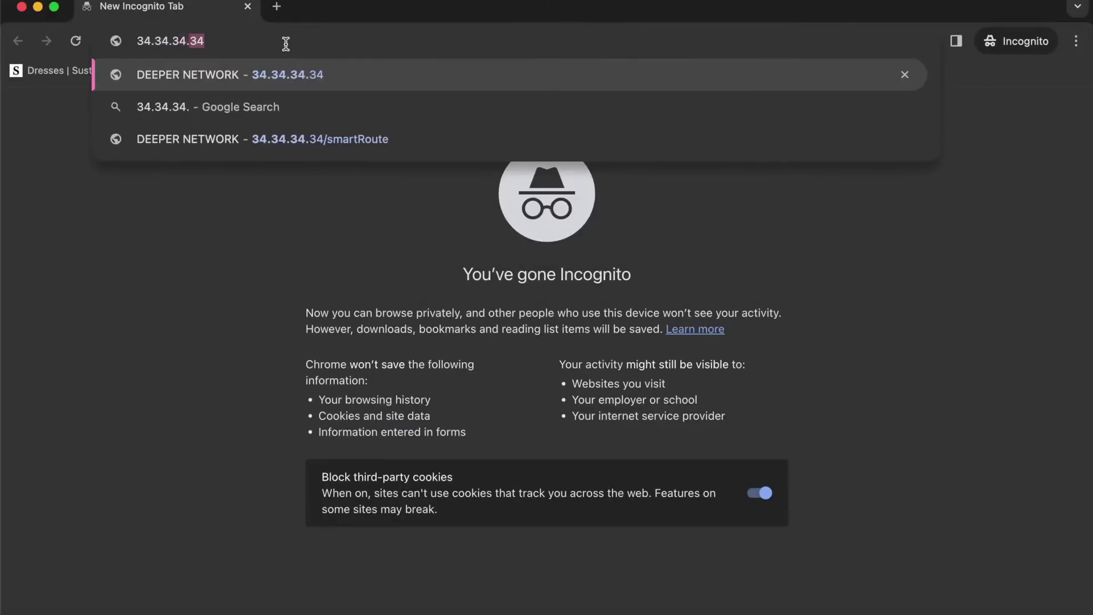
pyautogui.write('34')
# - Load the admin login page at 34.34.34.34 in Chrome
pyautogui.click(217, 218)
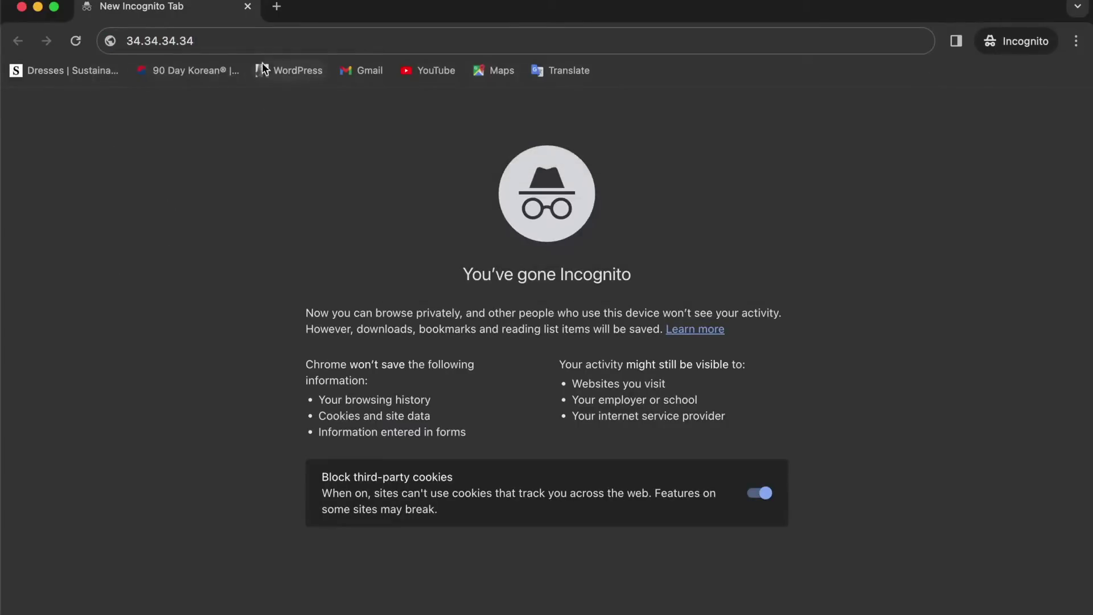
pyautogui.click(256, 46)
pyautogui.press('Return')
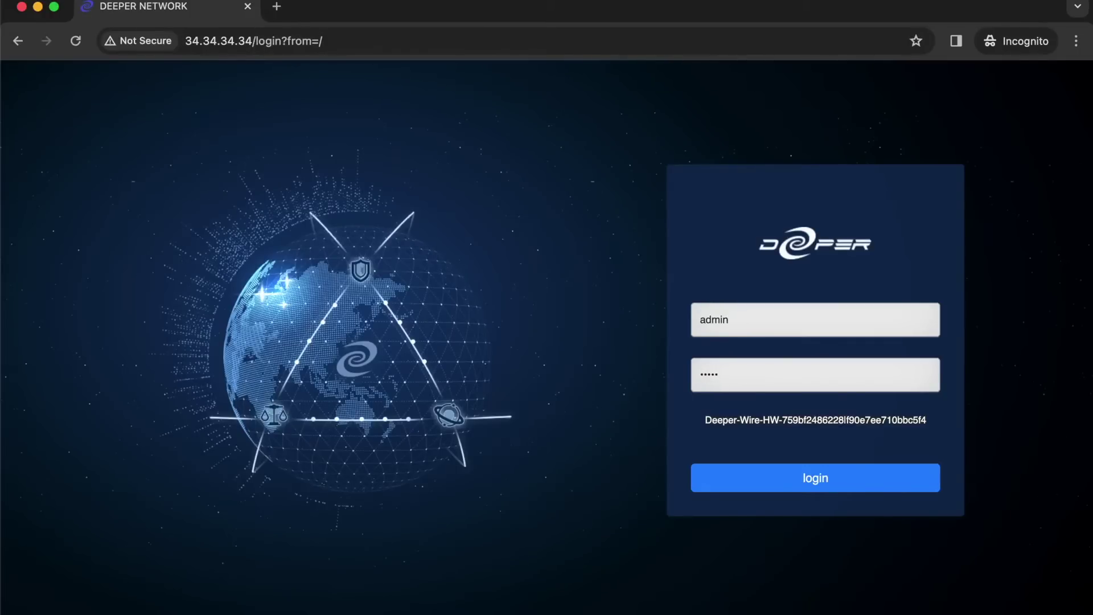
# - Submit the admin login, then agree to the terms and privacy policy and confirm
pyautogui.press('Return')
pyautogui.click(390, 427)
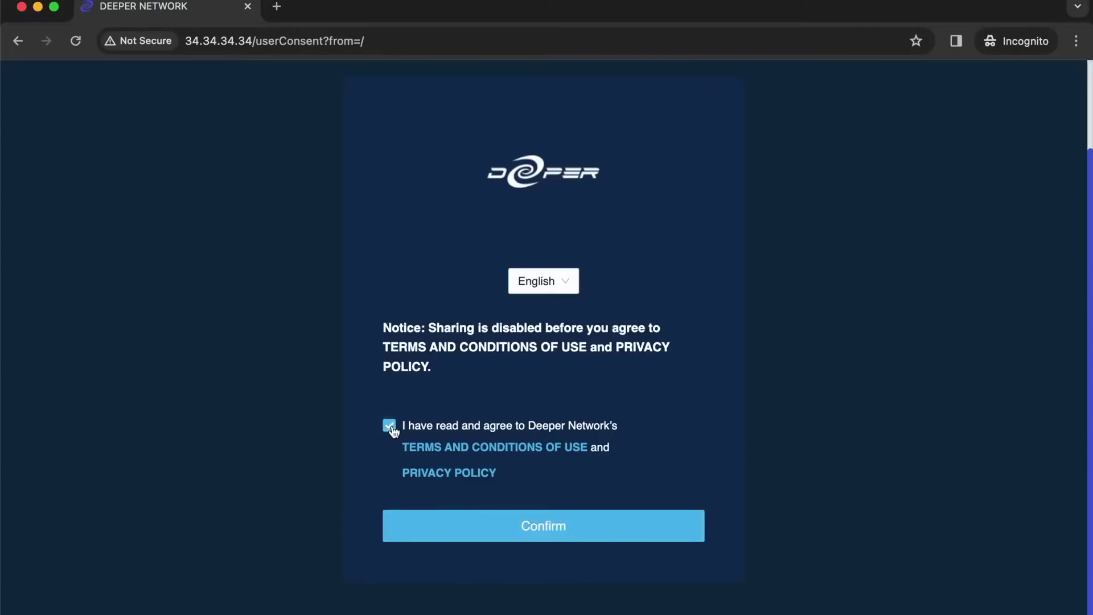
pyautogui.click(477, 523)
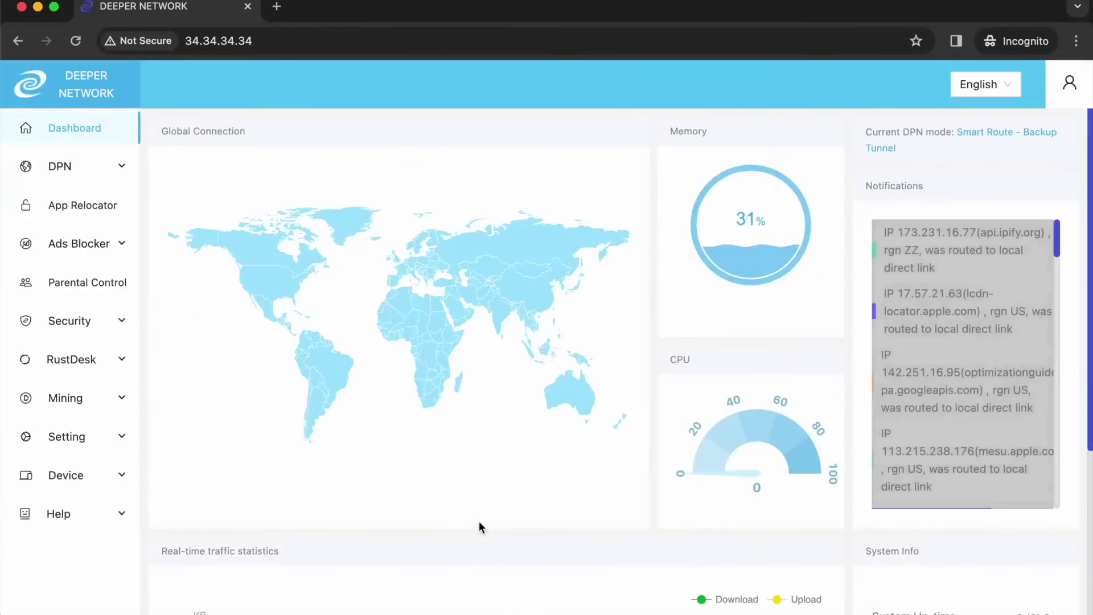
pyautogui.scroll(-5, 473, 409)
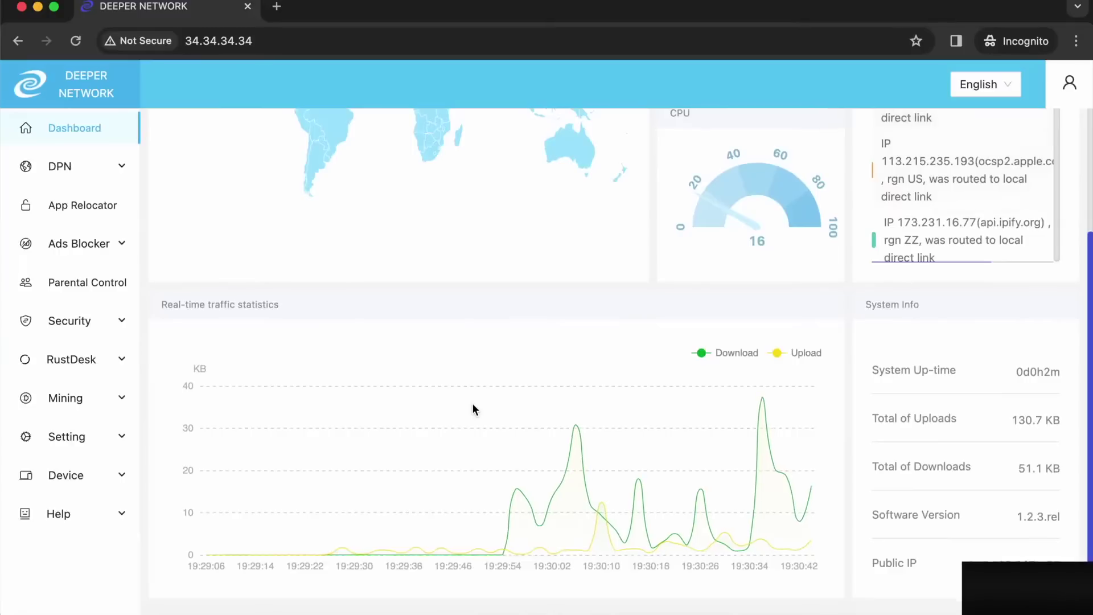
pyautogui.scroll(3, 473, 409)
pyautogui.scroll(2, 473, 409)
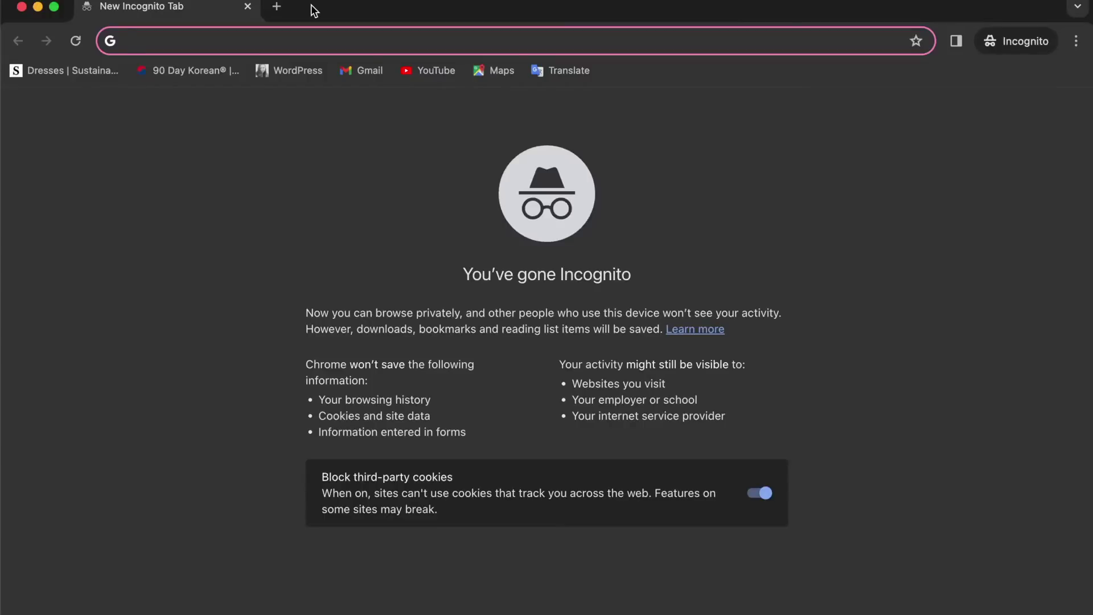
pyautogui.write('34.34.34.34')
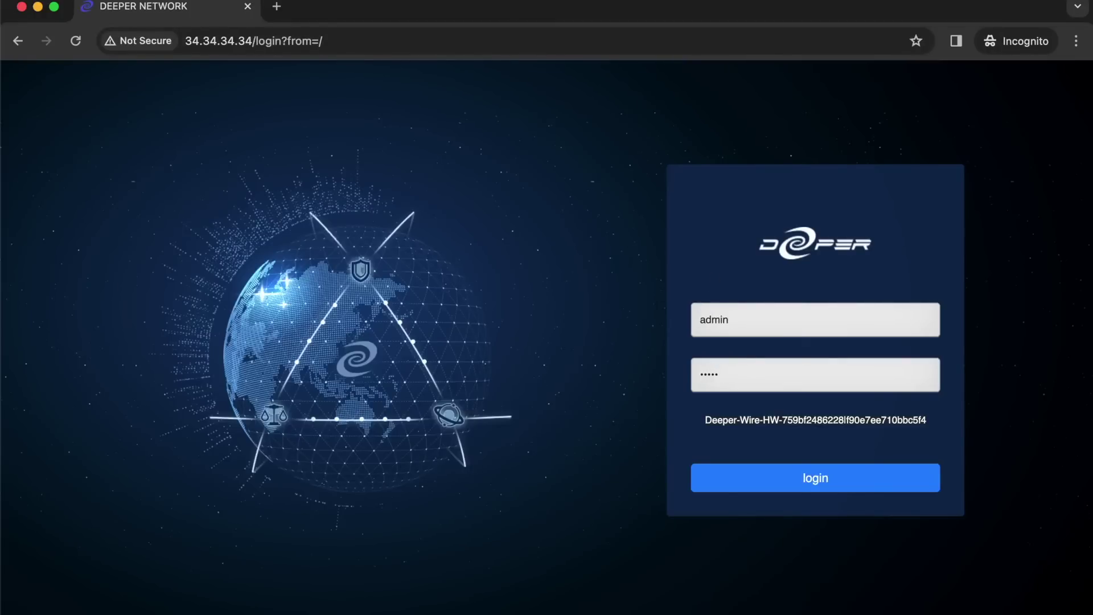
# - Resubmit the admin login and confirm agreement to the terms and privacy policy
pyautogui.press('Return')
pyautogui.click(389, 426)
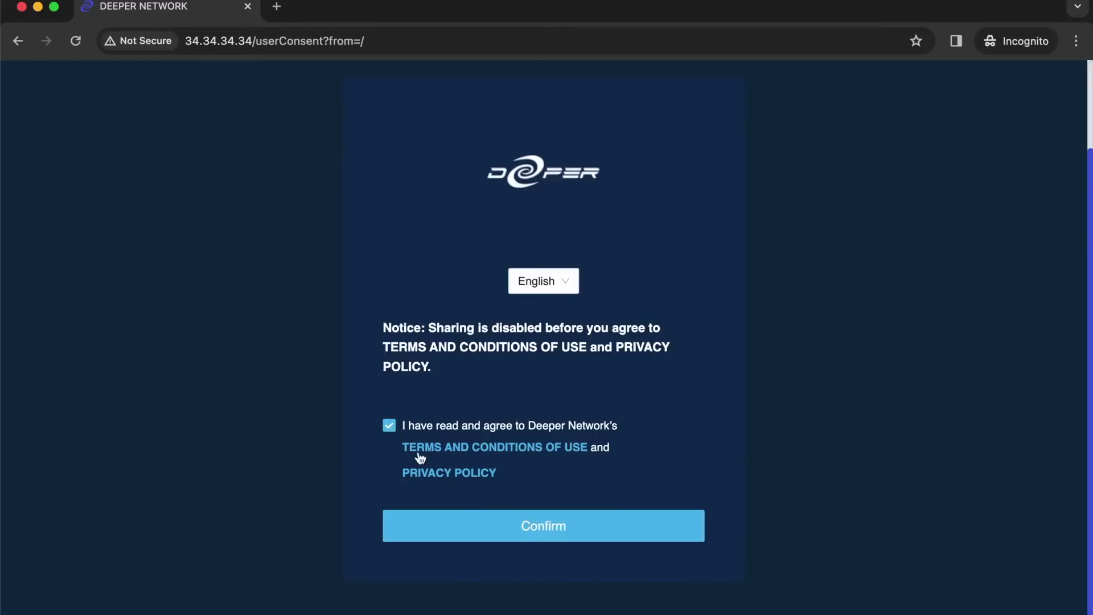
pyautogui.click(479, 523)
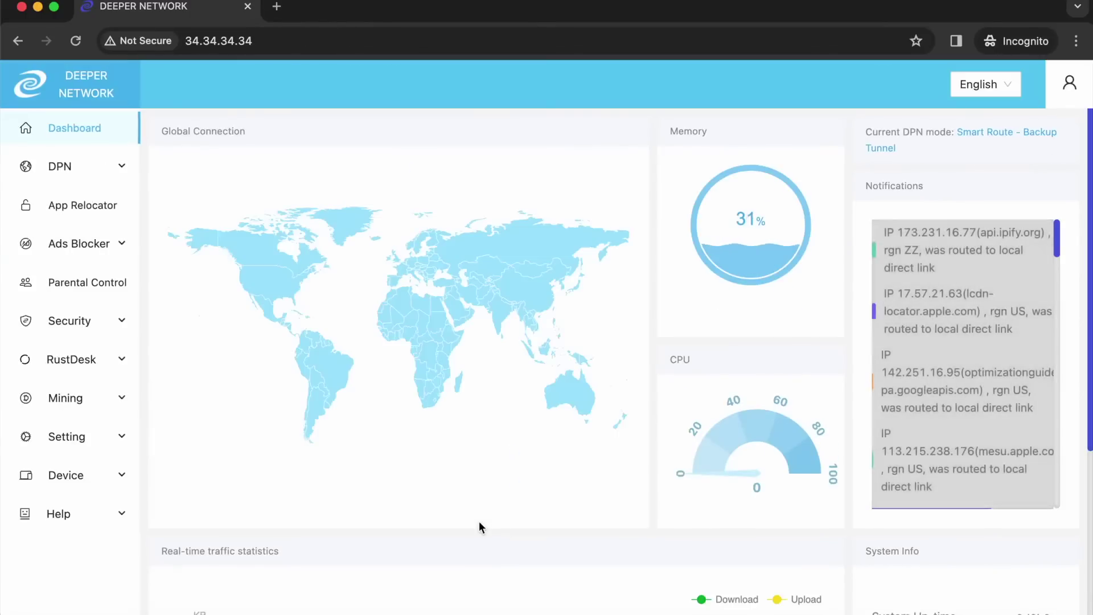
pyautogui.scroll(-5, 473, 410)
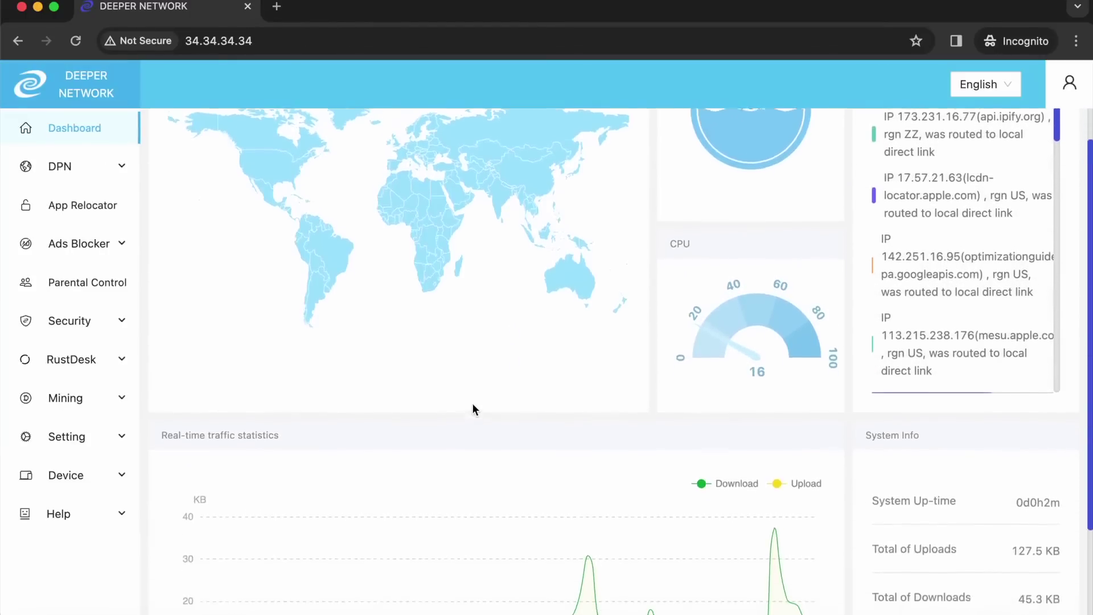